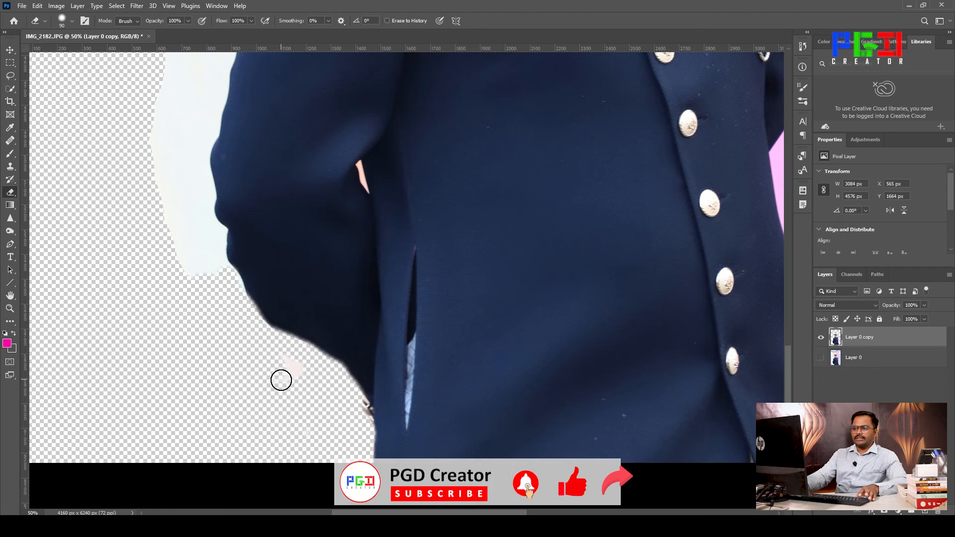
Step: Erase the pale background beside the jacket's elbow and forearm on Layer 0 copy with the 90 px Eraser
scroll(281, 387, up, 2)
scroll(281, 387, up, 5)
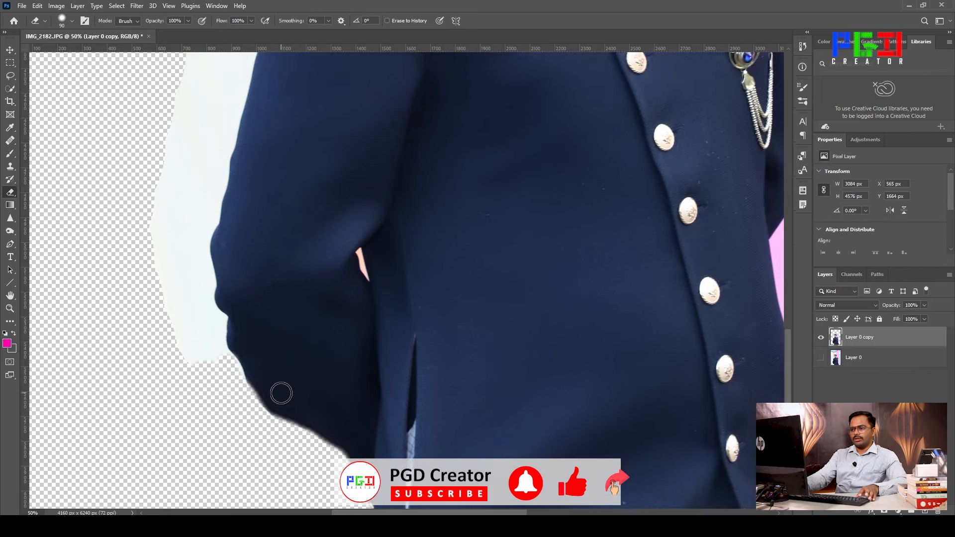
mouse_move(157, 217)
mouse_down()
mouse_move(201, 264)
mouse_move(199, 287)
mouse_up()
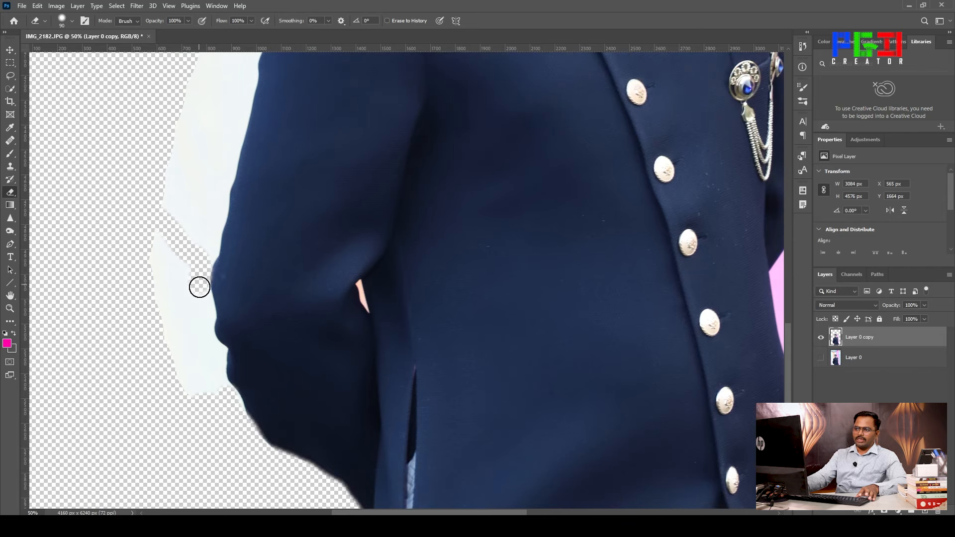
drag(205, 319, 210, 348)
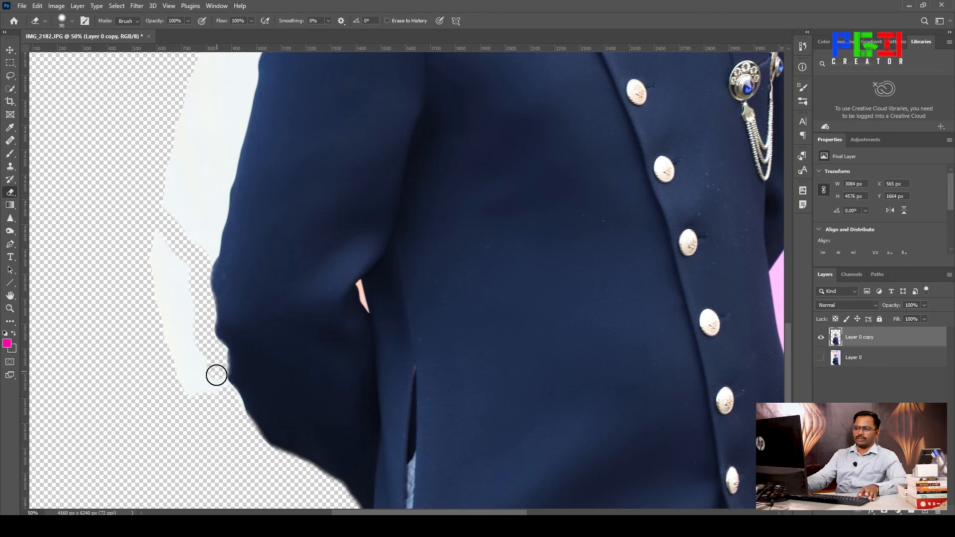
mouse_move(185, 278)
mouse_down()
mouse_move(193, 330)
mouse_move(159, 232)
mouse_move(155, 269)
mouse_move(199, 420)
mouse_move(192, 339)
mouse_up()
Step: Erase the leftover background along the outer edge of the upper sleeve, up to the shoulder
scroll(192, 338, up, 3)
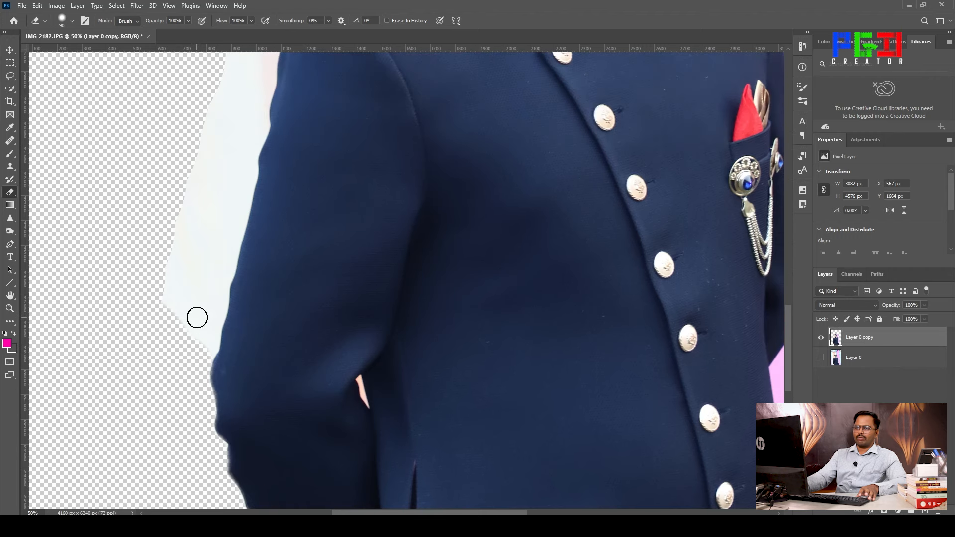
mouse_move(208, 109)
mouse_down()
mouse_move(236, 201)
mouse_move(220, 288)
mouse_up()
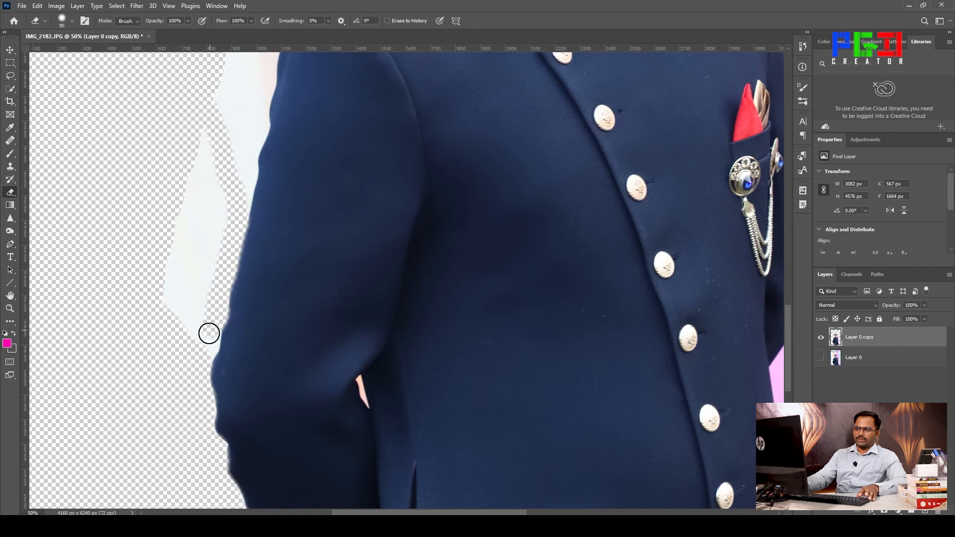
mouse_move(199, 311)
mouse_down()
mouse_move(203, 220)
mouse_move(217, 217)
mouse_move(211, 247)
mouse_move(205, 186)
mouse_move(201, 209)
mouse_move(221, 204)
mouse_up()
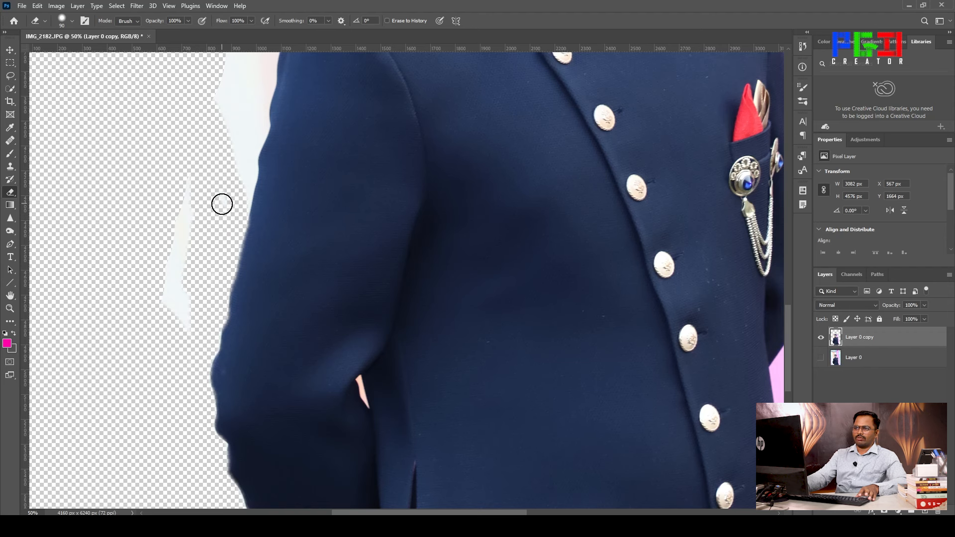
mouse_move(182, 274)
mouse_down()
mouse_move(183, 223)
mouse_move(163, 299)
mouse_up()
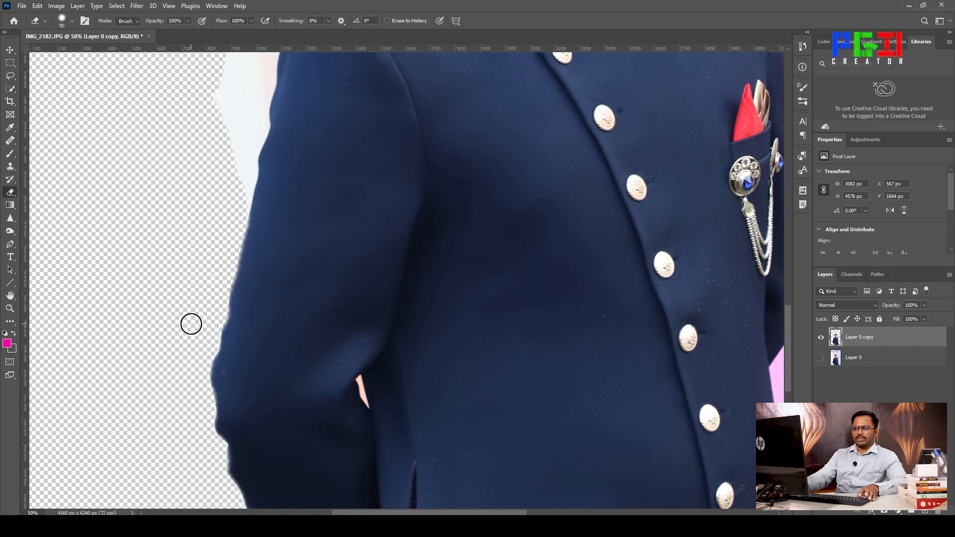
scroll(191, 324, up, 6)
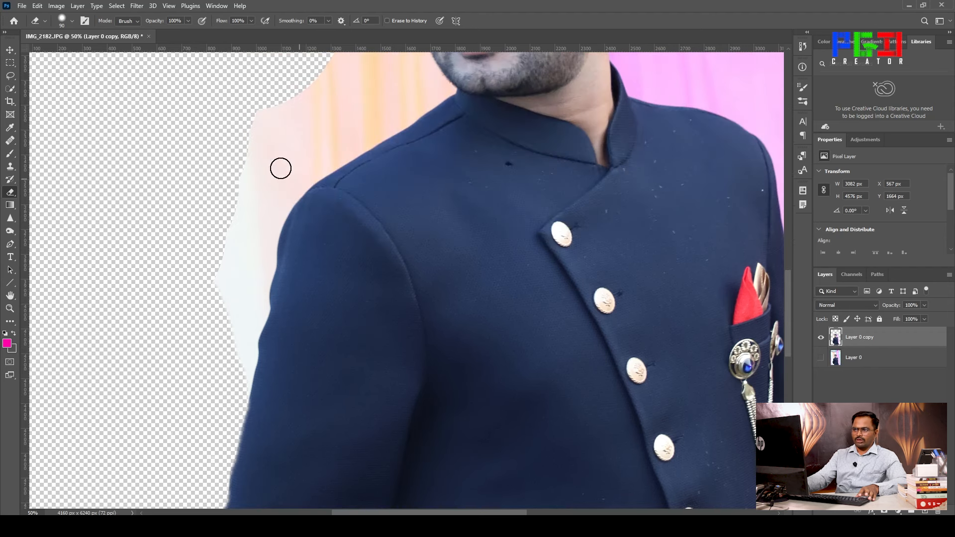
mouse_move(275, 107)
mouse_down()
mouse_move(276, 203)
mouse_move(245, 361)
mouse_up()
mouse_move(258, 117)
mouse_down()
mouse_move(237, 279)
mouse_move(210, 272)
mouse_up()
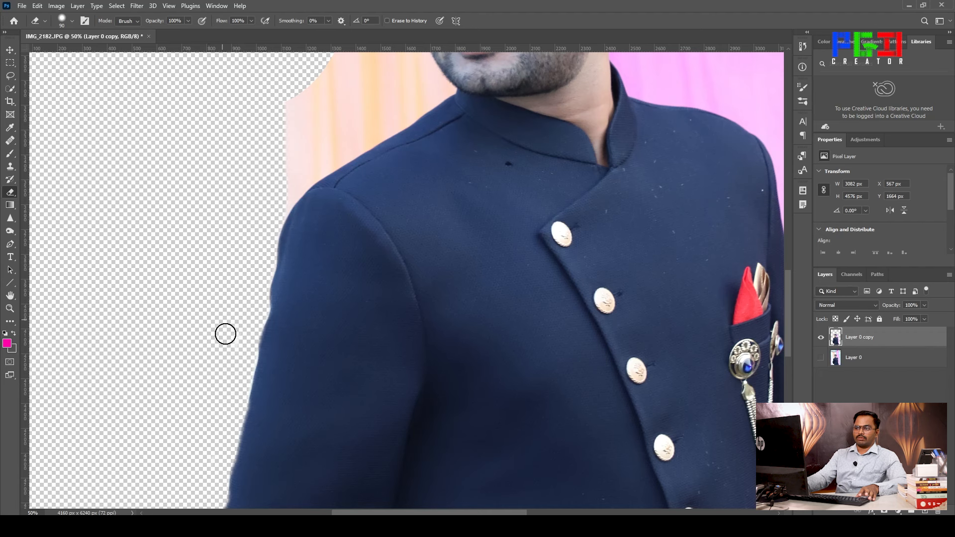
Step: Erase the peach curtain above the shoulder, following the shoulder line toward the collar
scroll(234, 357, up, 5)
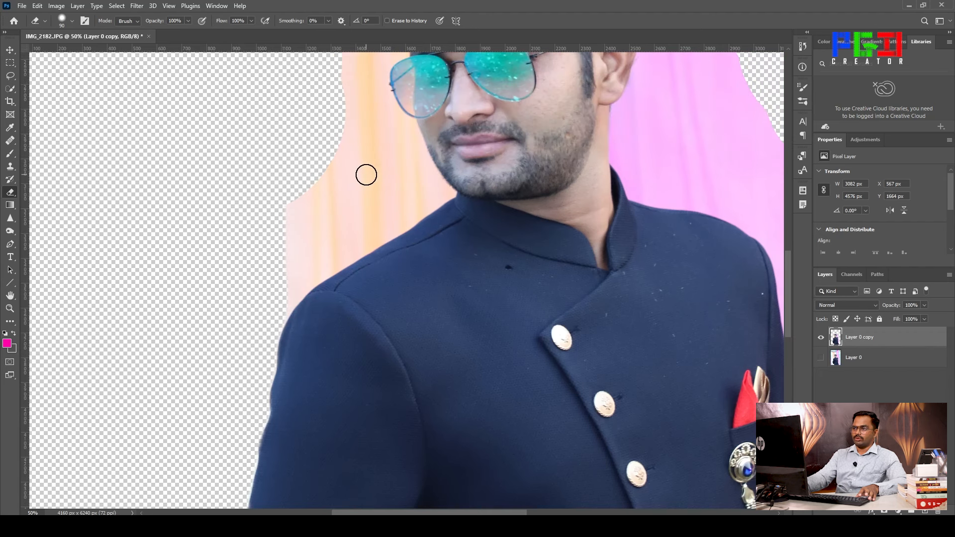
mouse_move(348, 110)
mouse_down()
mouse_move(384, 230)
mouse_move(333, 264)
mouse_up()
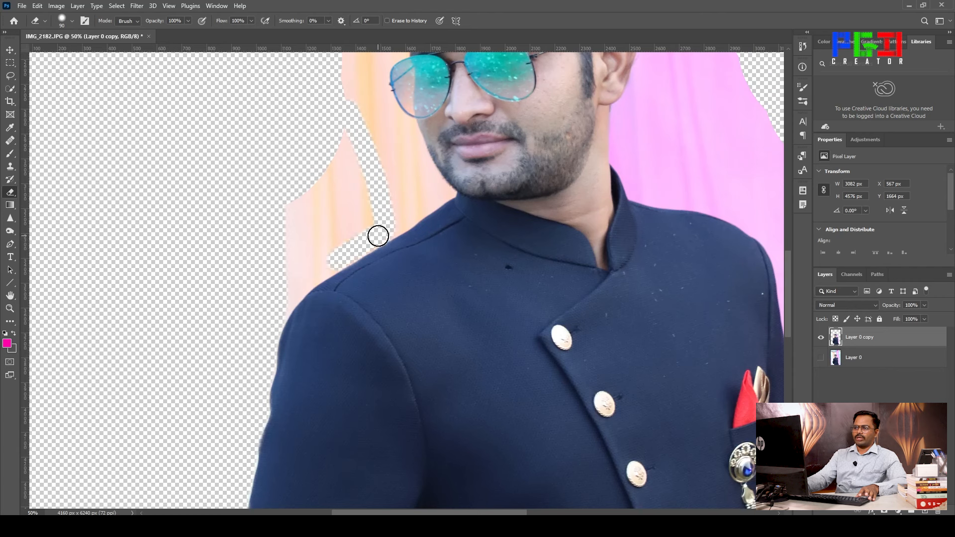
drag(335, 260, 294, 280)
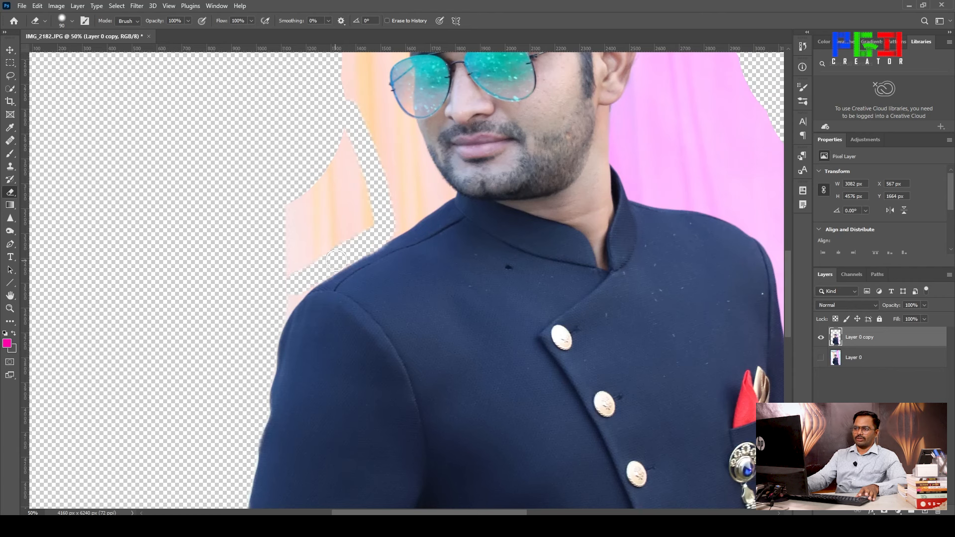
mouse_move(297, 286)
mouse_down()
mouse_move(270, 316)
mouse_move(296, 292)
mouse_up()
mouse_move(381, 186)
mouse_down()
mouse_move(375, 218)
mouse_move(338, 117)
mouse_move(356, 244)
mouse_up()
mouse_move(360, 194)
mouse_down()
mouse_move(333, 217)
mouse_move(327, 173)
mouse_move(304, 278)
mouse_move(295, 242)
mouse_up()
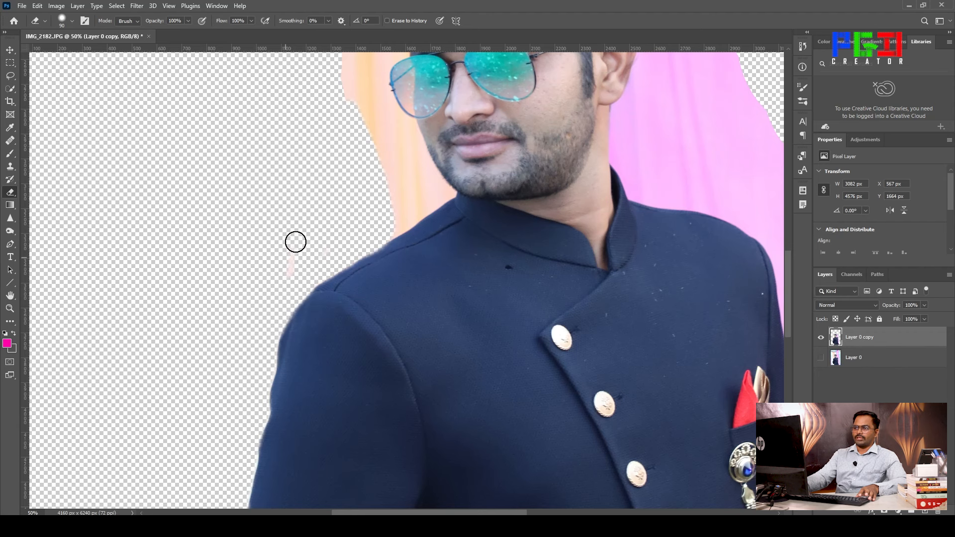
Step: Erase the orange curtain beside the forehead, sunglasses, jaw and collar on the side the man faces
scroll(410, 179, up, 3)
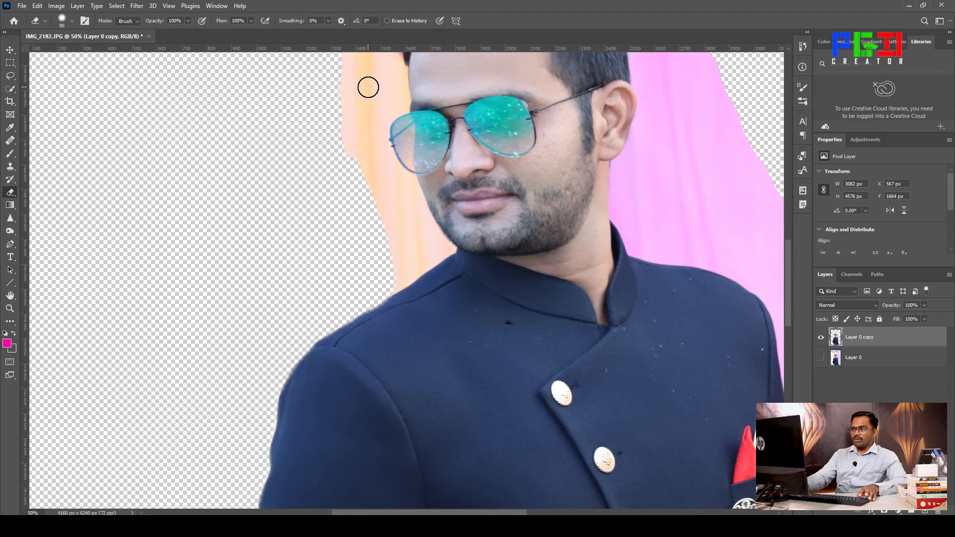
scroll(368, 87, up, 3)
drag(344, 104, 396, 132)
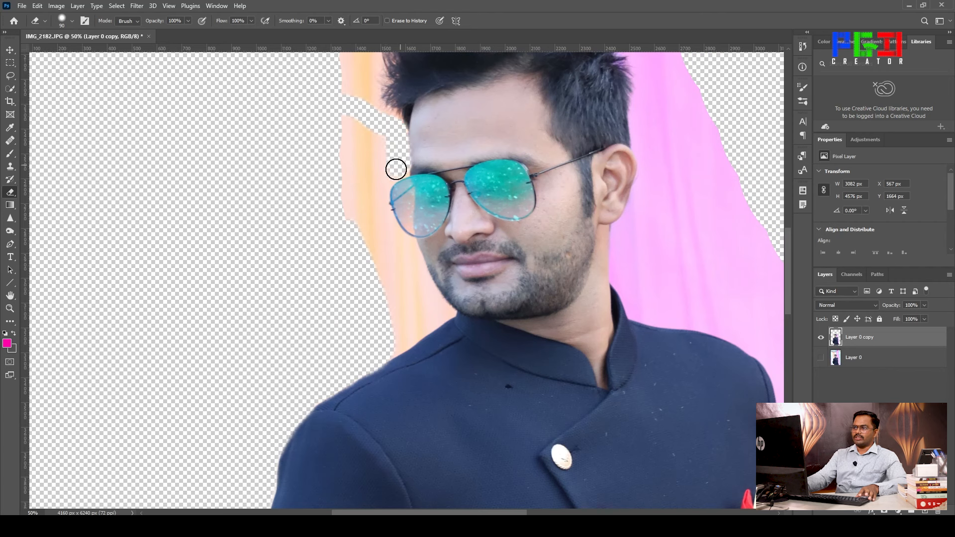
mouse_move(385, 179)
mouse_down()
mouse_move(374, 150)
mouse_move(347, 149)
mouse_move(355, 189)
mouse_move(377, 192)
mouse_move(404, 243)
mouse_up()
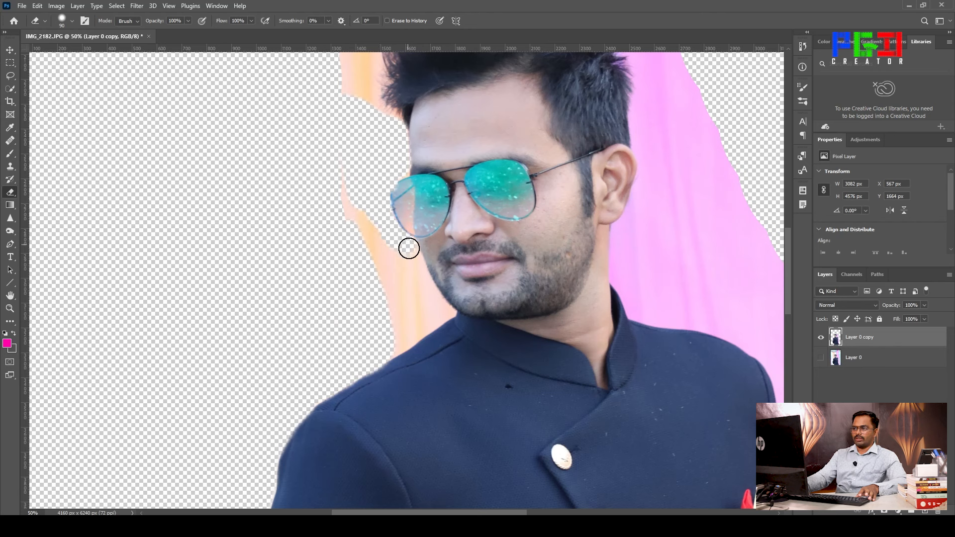
mouse_move(319, 180)
mouse_down()
mouse_move(341, 175)
mouse_move(386, 281)
mouse_move(366, 220)
mouse_move(386, 268)
mouse_move(382, 246)
mouse_move(395, 274)
mouse_move(416, 281)
mouse_move(414, 264)
mouse_move(442, 310)
mouse_move(427, 318)
mouse_move(420, 302)
mouse_move(409, 312)
mouse_move(390, 298)
mouse_up()
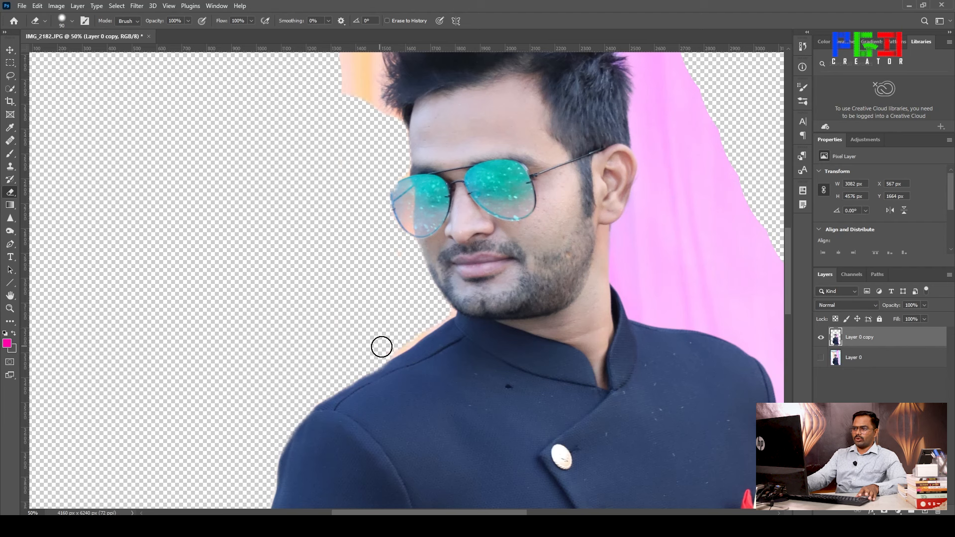
drag(443, 312, 403, 344)
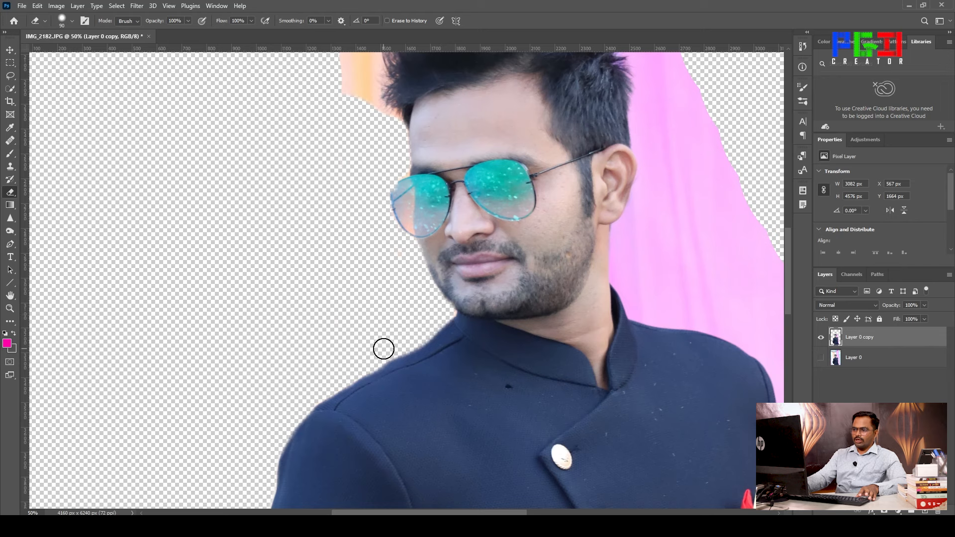
Step: Delete the partly erased Layer 0 copy and make the original Layer 0 visible
key(z)
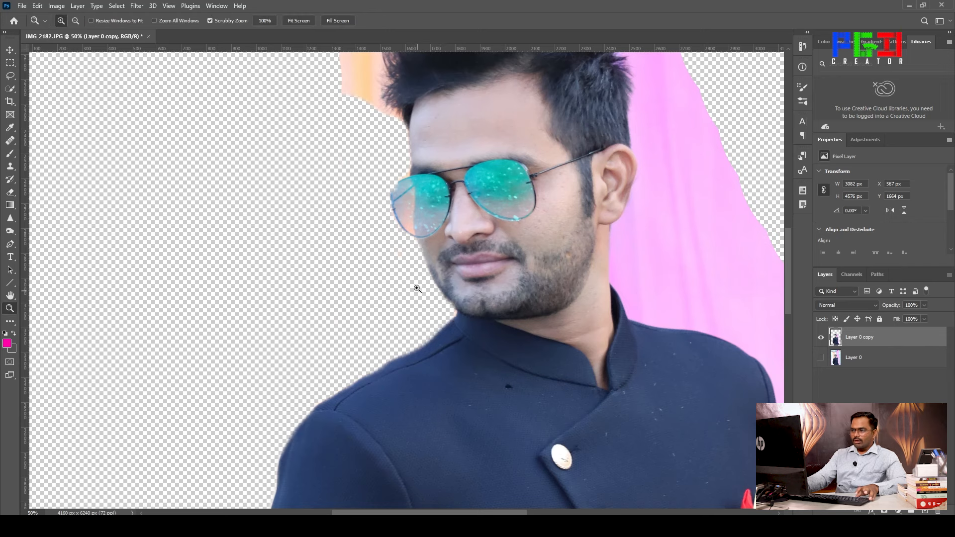
alt+click(417, 288)
alt+click(418, 288)
alt+click(417, 289)
alt+click(417, 289)
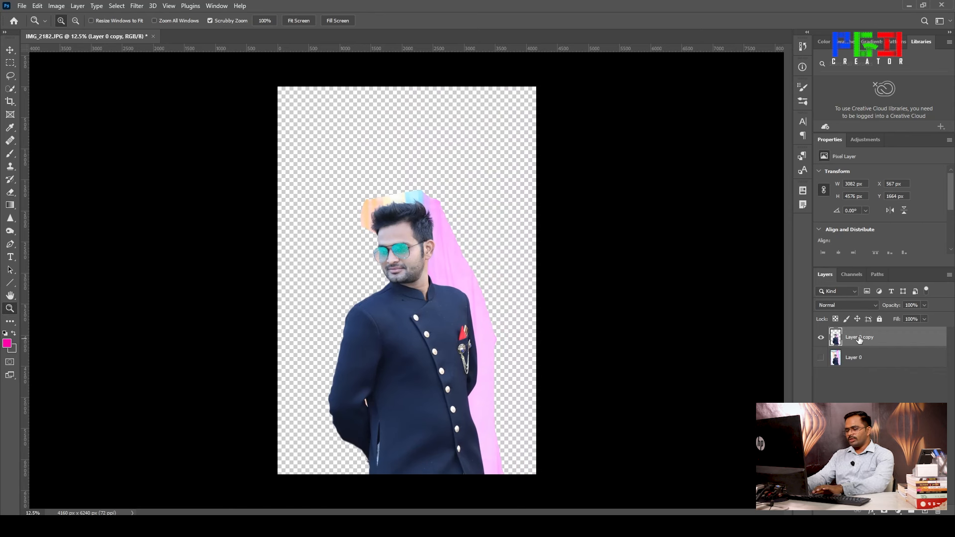
key(Delete)
click(820, 337)
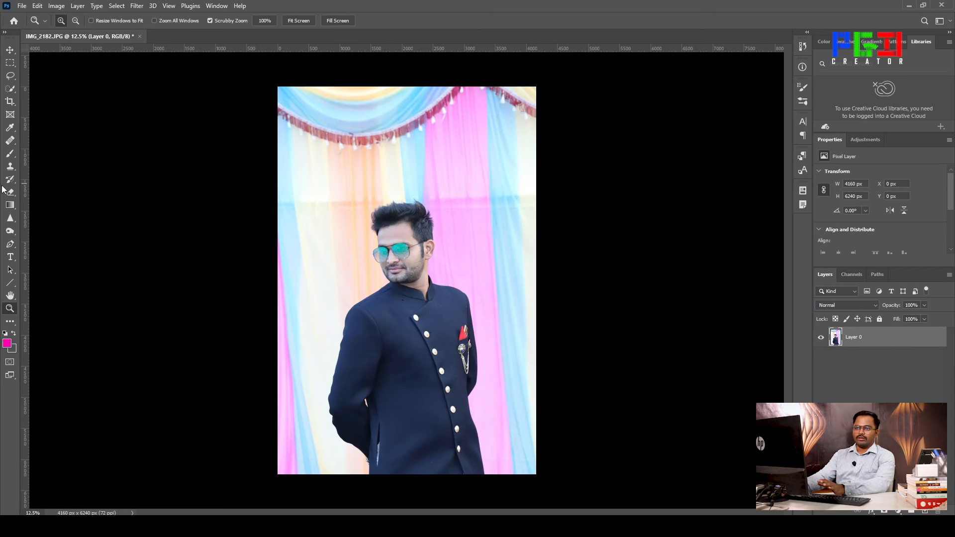
Step: Switch to the Background Eraser tool and enlarge its brush to 900 px
drag(11, 90, 44, 107)
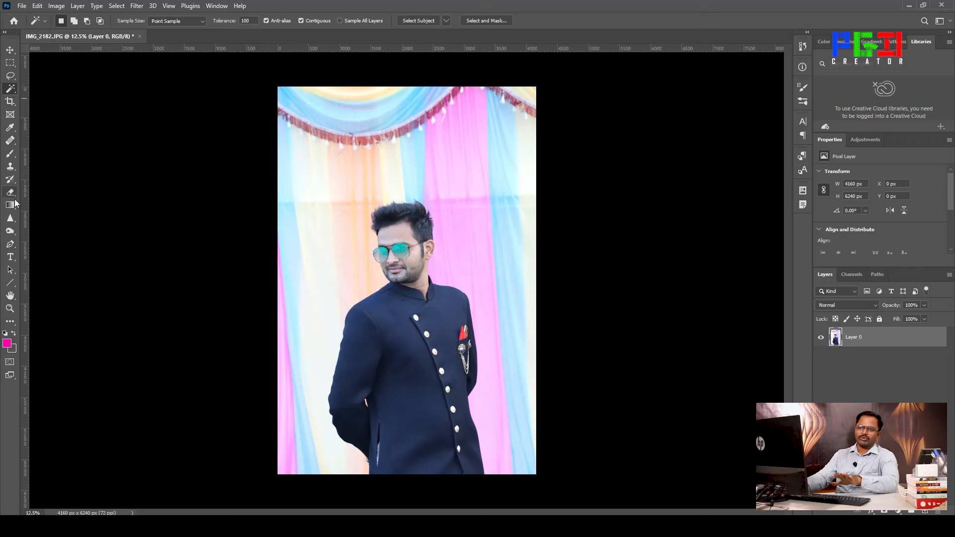
right_click(11, 194)
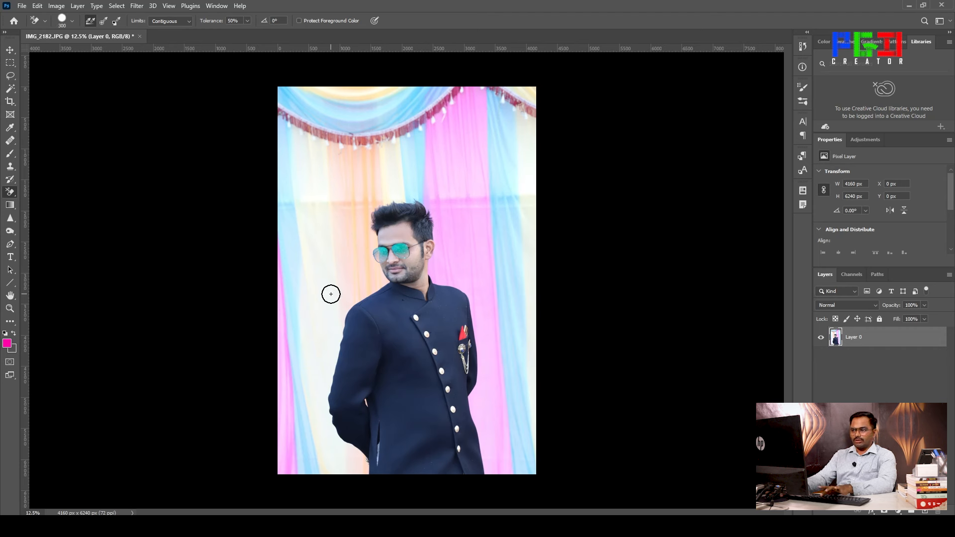
key(bracketright)
key(bracketright)
key(bracketright)
key(bracketright)
key(bracketright)
key(bracketright)
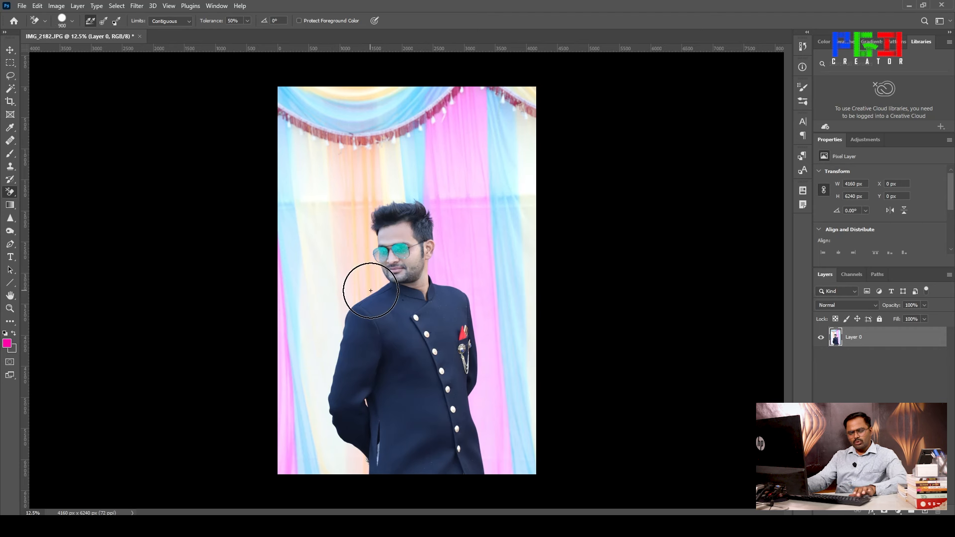
Step: Examine the Background Eraser's Limits choices and its Tolerance setting
key(z)
click(380, 287)
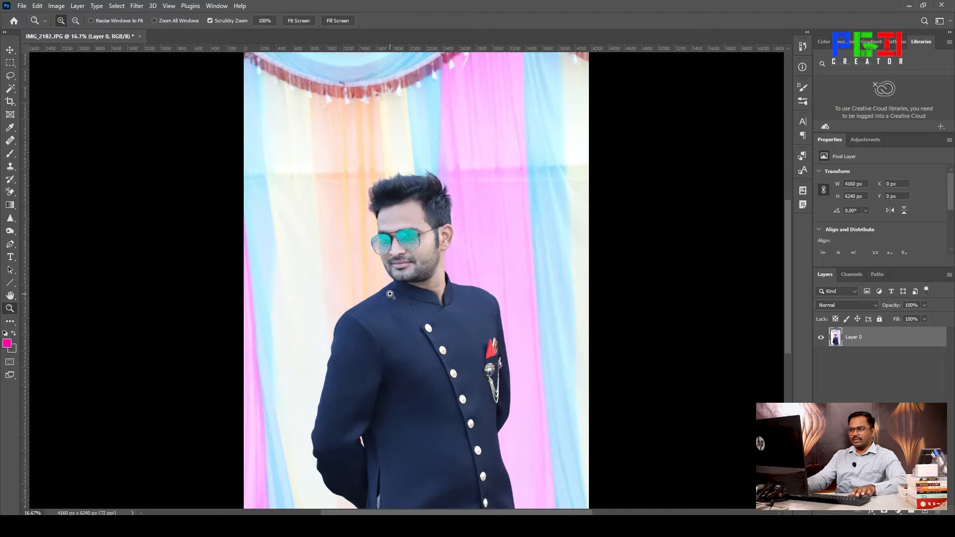
click(390, 294)
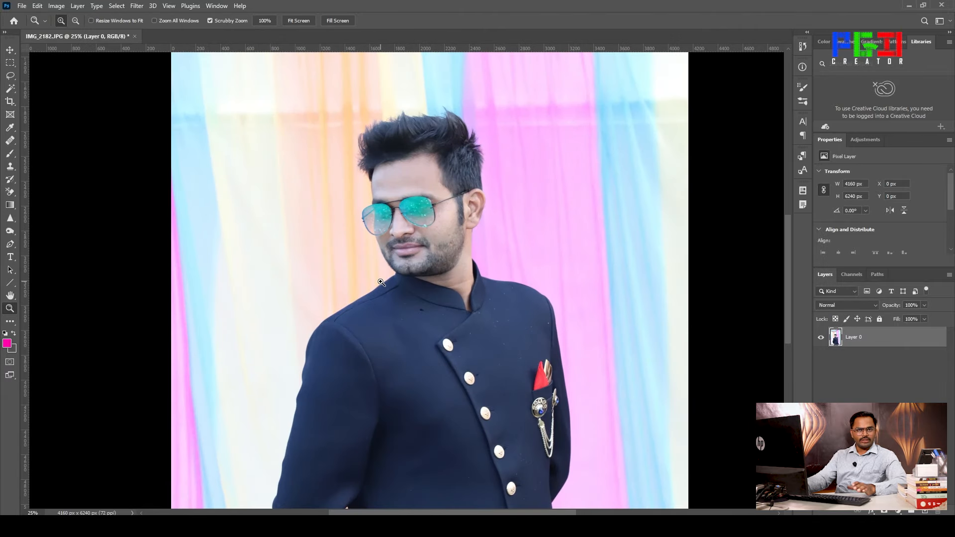
click(10, 192)
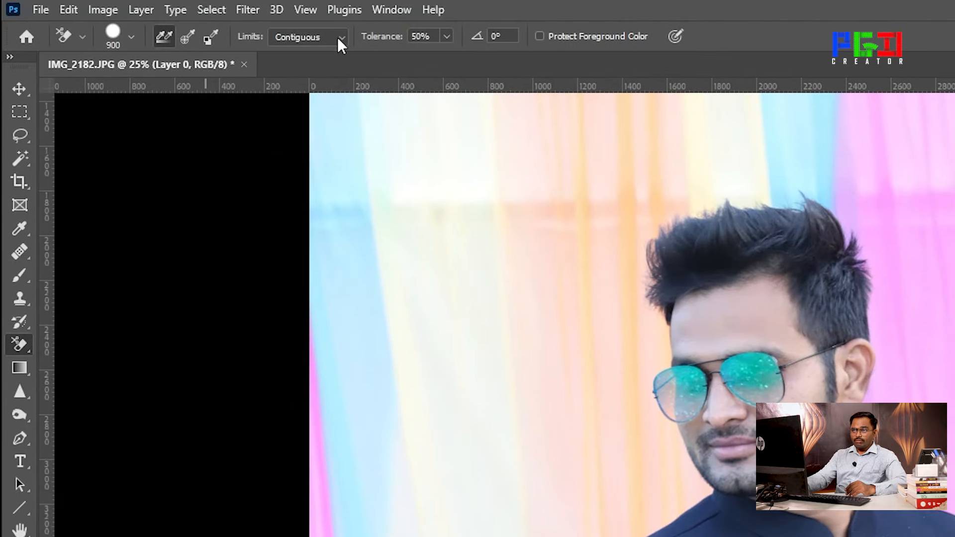
click(313, 42)
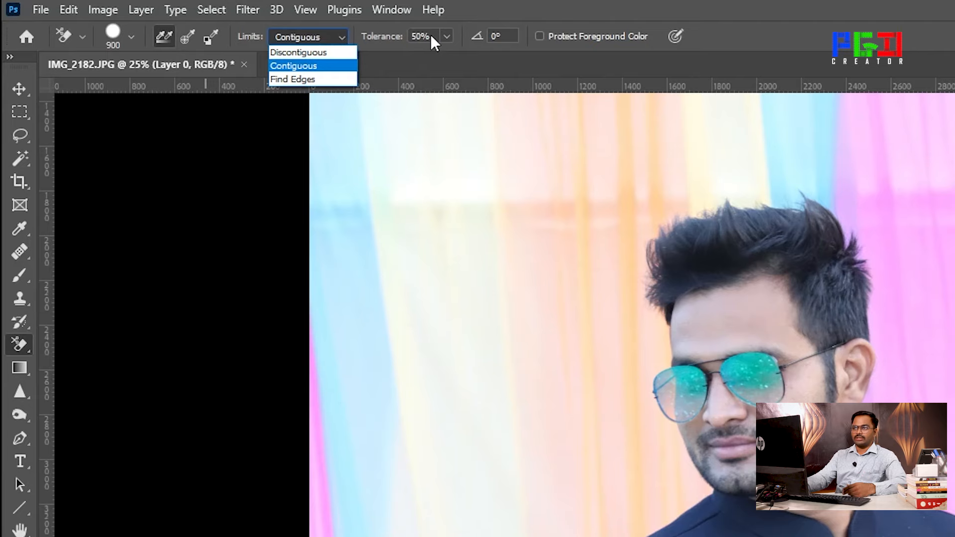
click(442, 35)
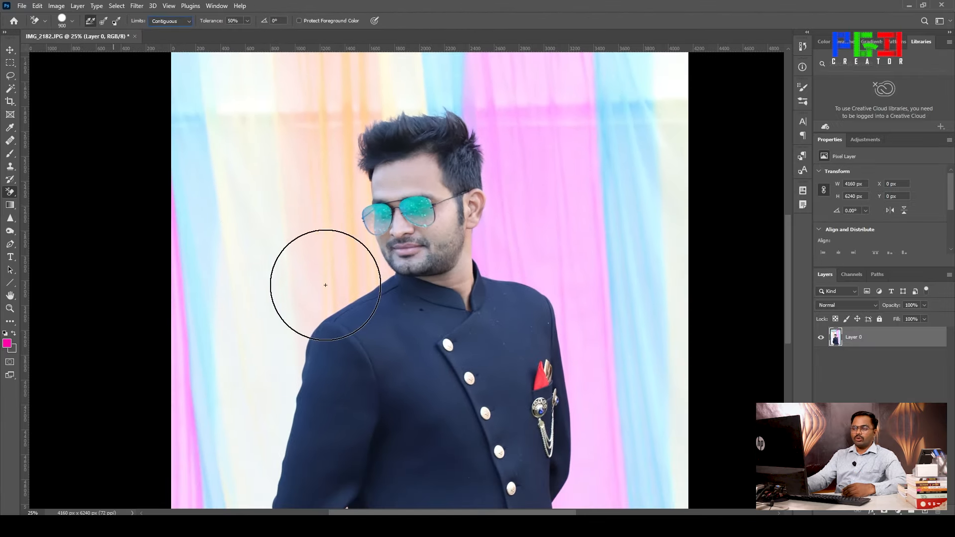
Step: Try a single Background Eraser dab on the curtain between the chin and shoulder, and undo it
click(353, 294)
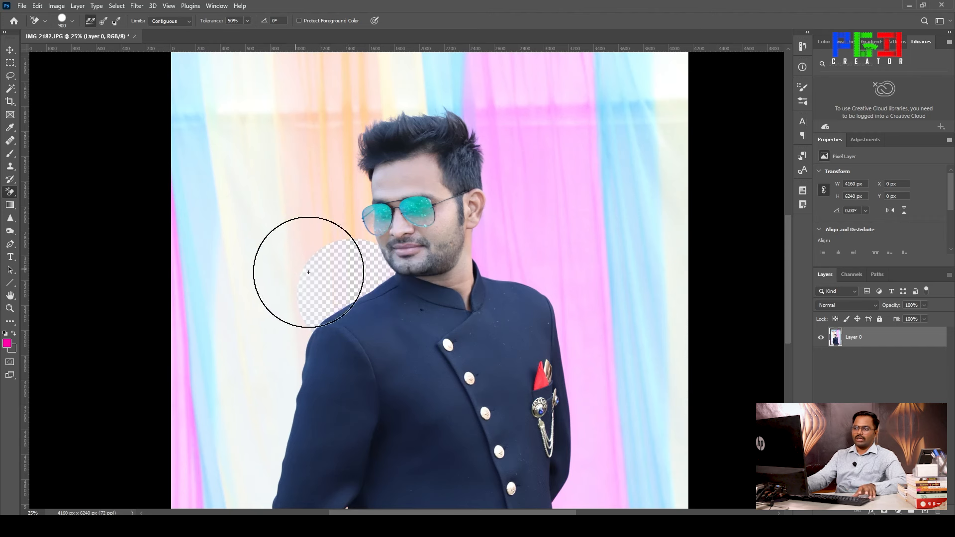
key(ctrl+z)
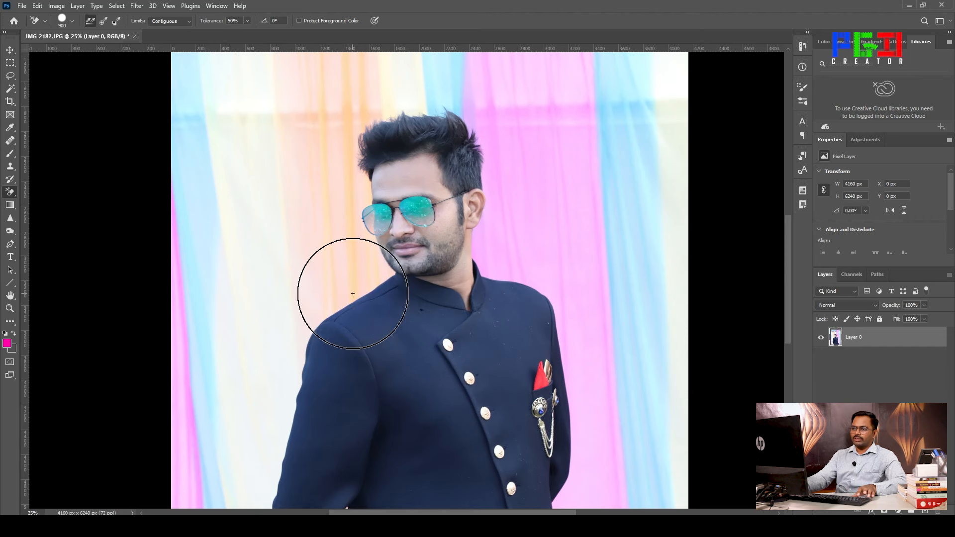